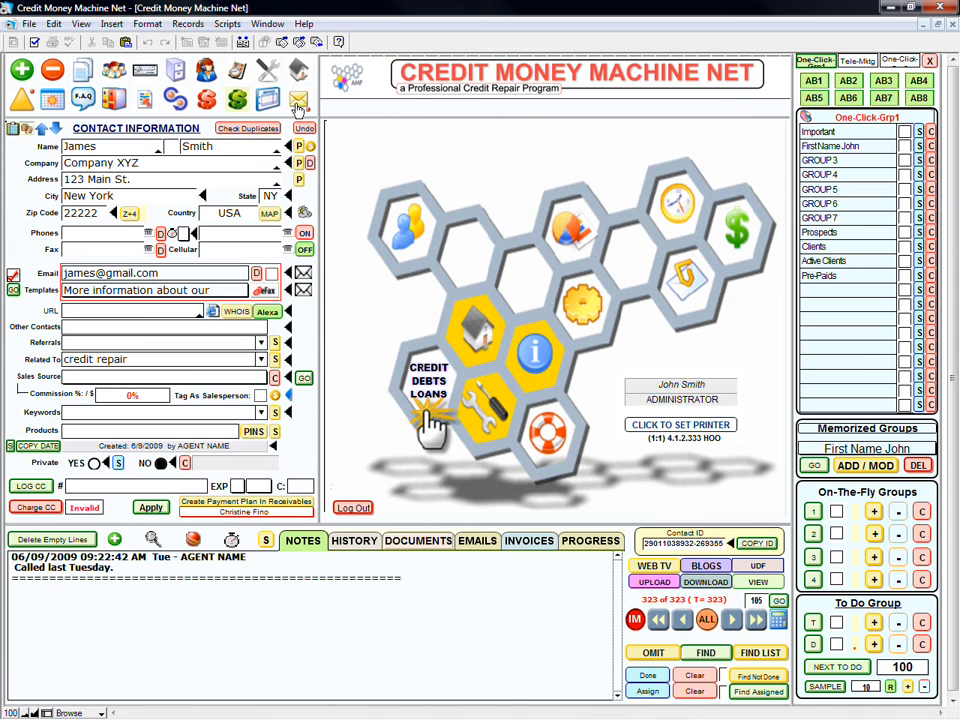
- Open the email module from the envelope icon in the contact screen's toolbar
{"action": "left_click", "coordinate": [300, 102]}
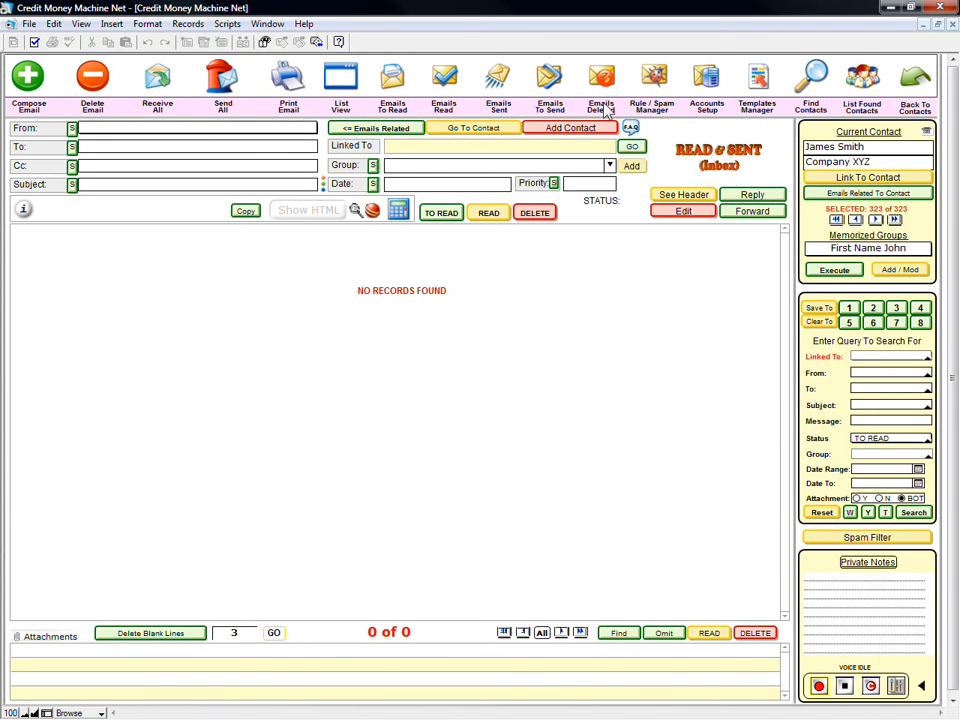
- Open the Accounts Setup screen from the email toolbar
{"action": "left_click", "coordinate": [706, 80]}
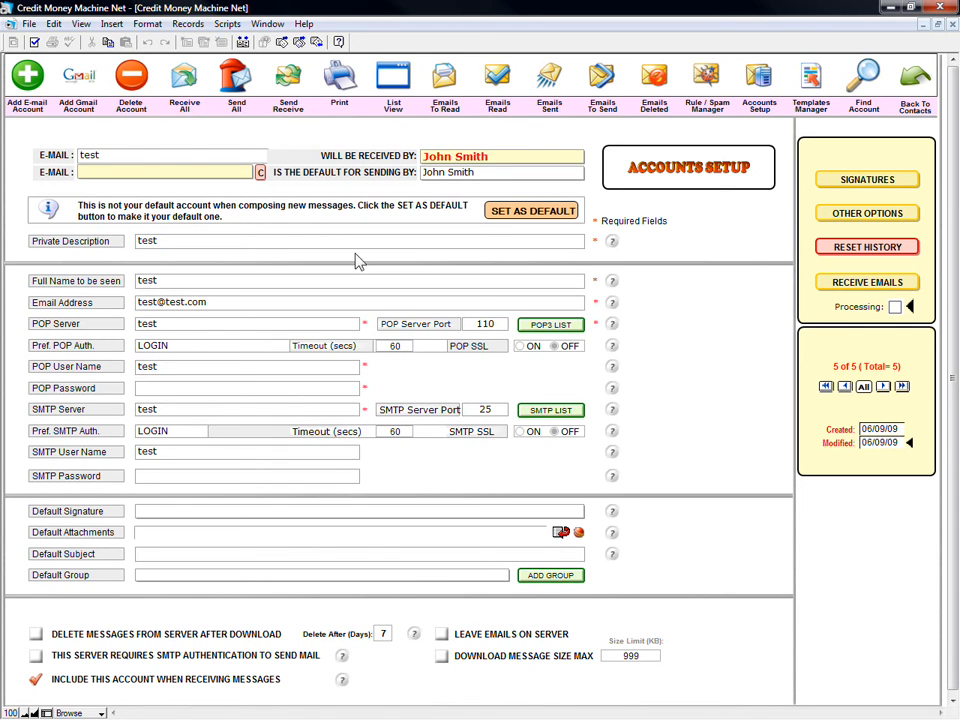
- Add a new e-mail account record with its private description, e-mail address and full display name
{"action": "left_click", "coordinate": [27, 78]}
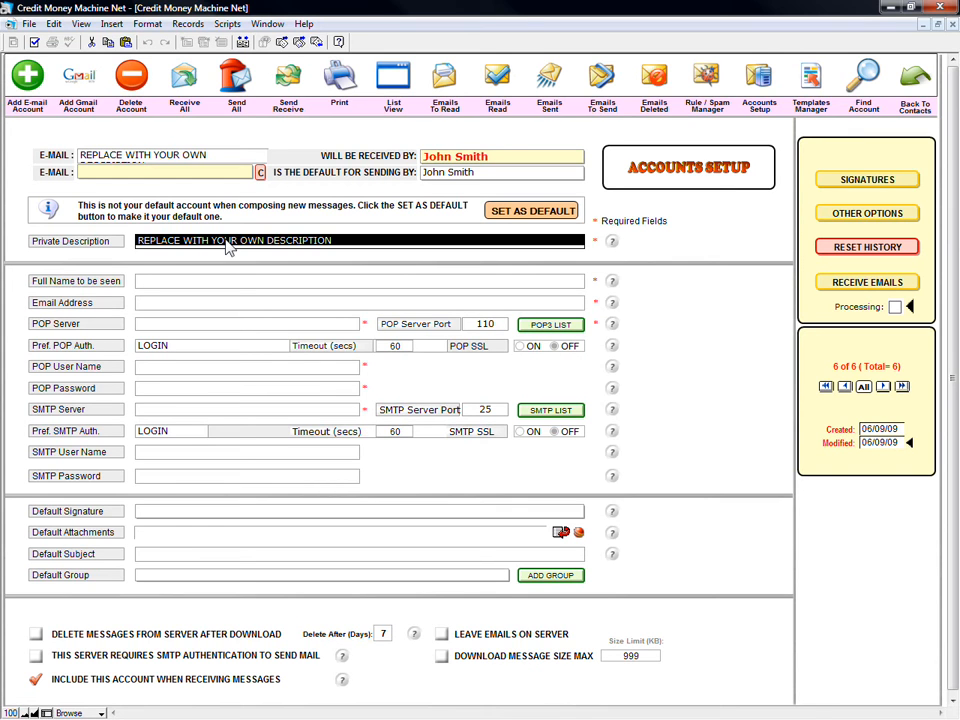
{"action": "type", "text": "M"}
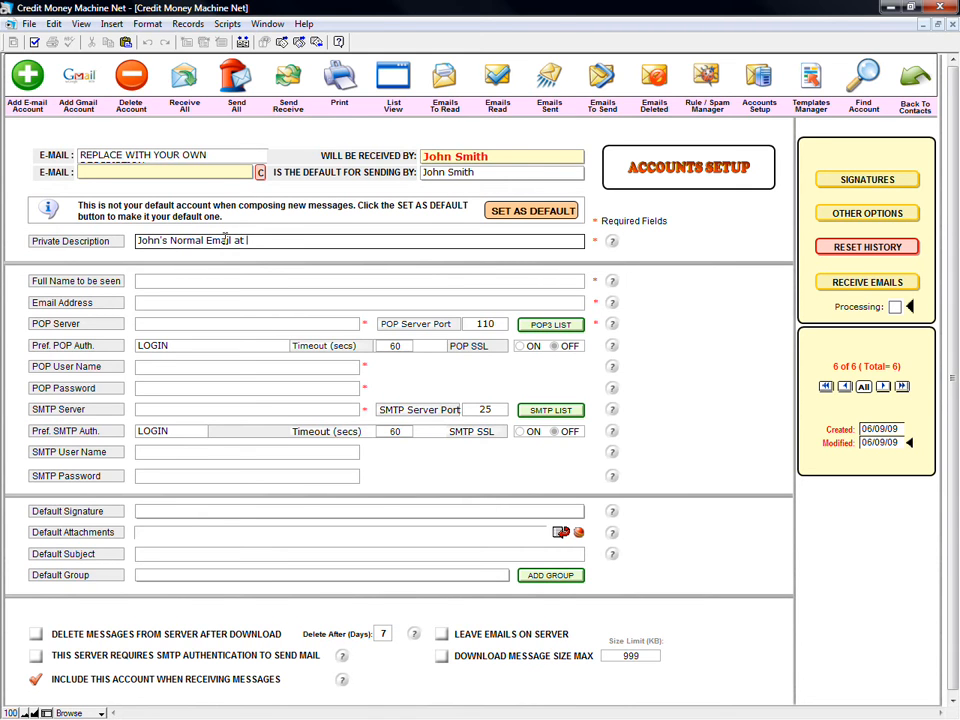
{"action": "left_click", "coordinate": [152, 302]}
{"action": "type", "text": "J"}
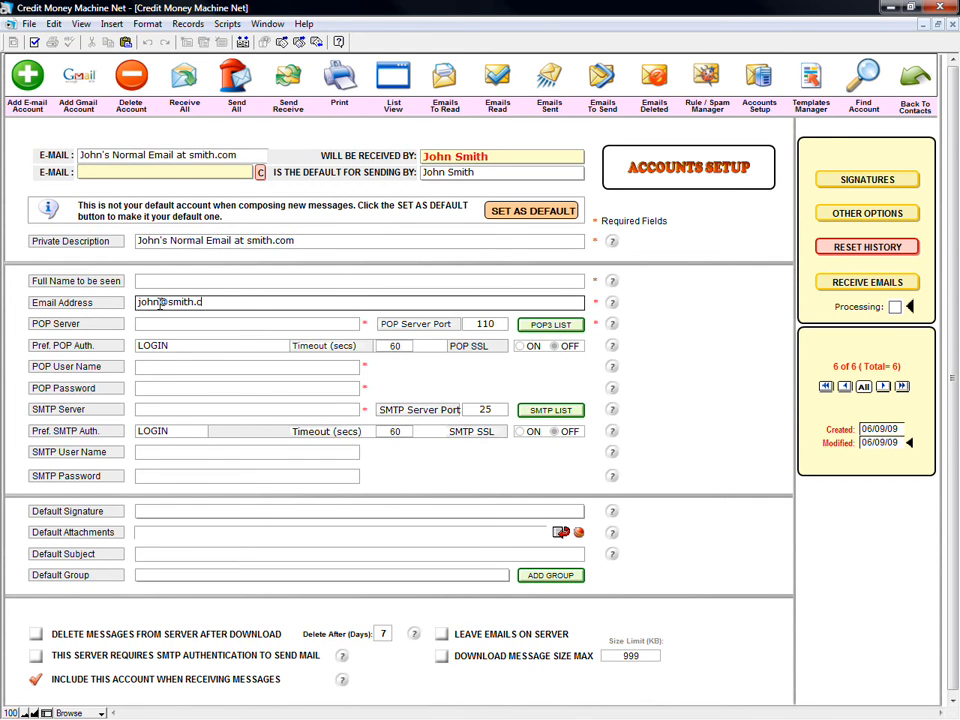
{"action": "left_click", "coordinate": [171, 280]}
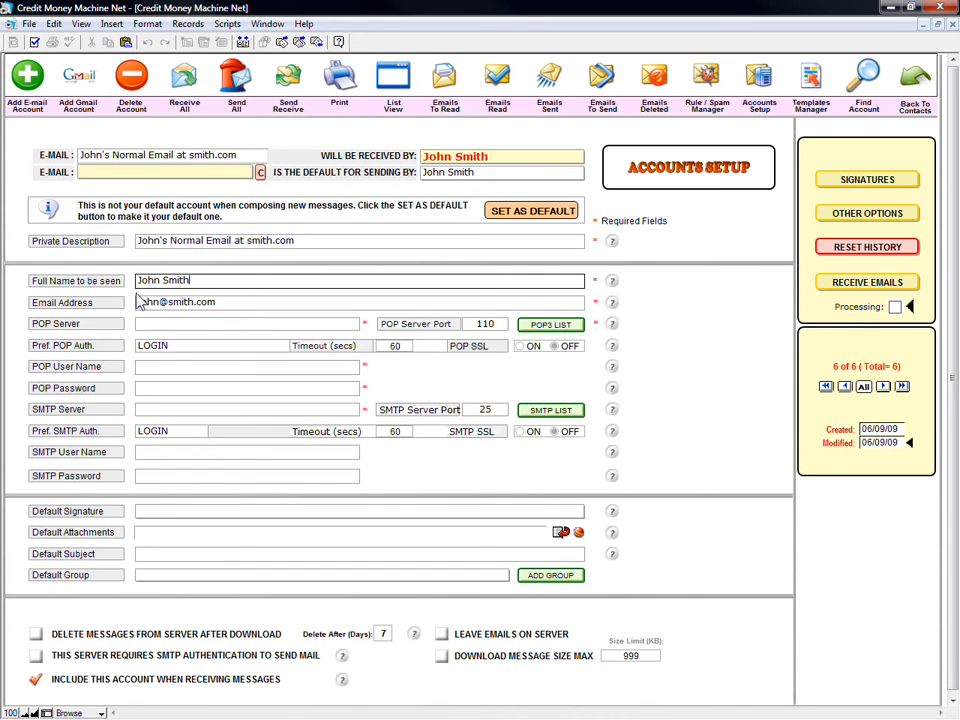
{"action": "left_click", "coordinate": [158, 326]}
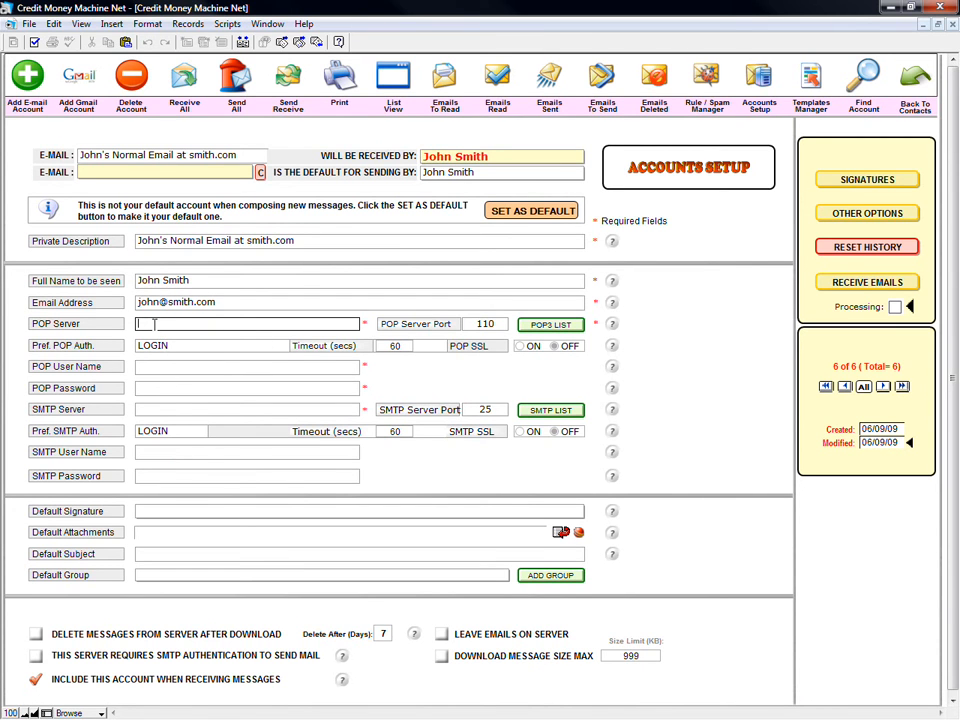
- Set the POP server to mail.smith.com with the account's e-mail address as user name, leaving the password blank
{"action": "type", "text": "mail.smith.com"}
{"action": "key", "text": "Tab"}
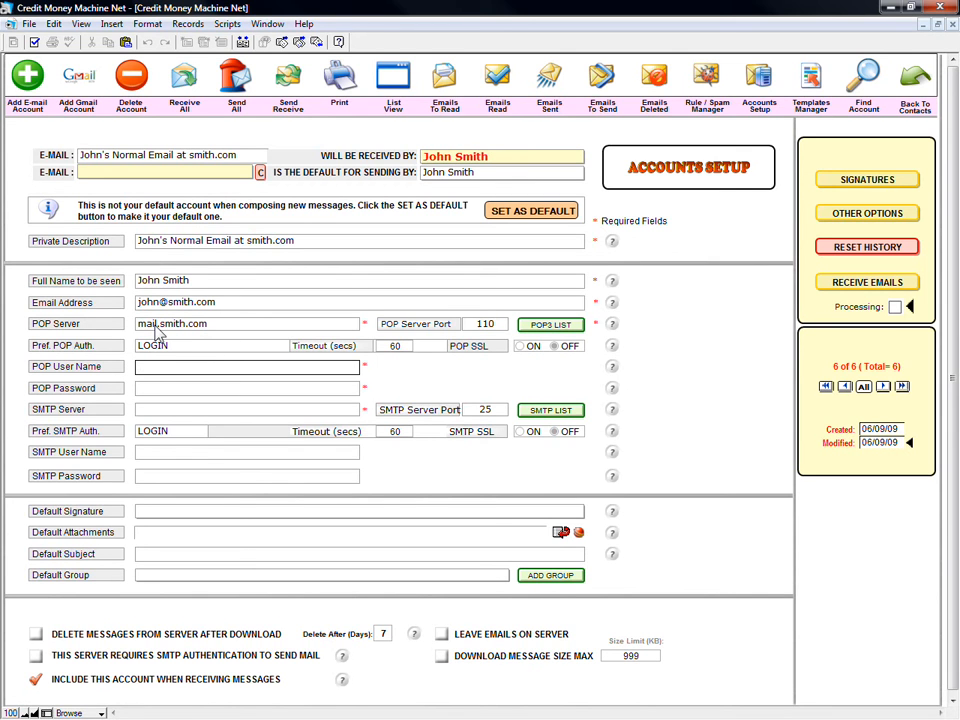
{"action": "key", "text": "Tab"}
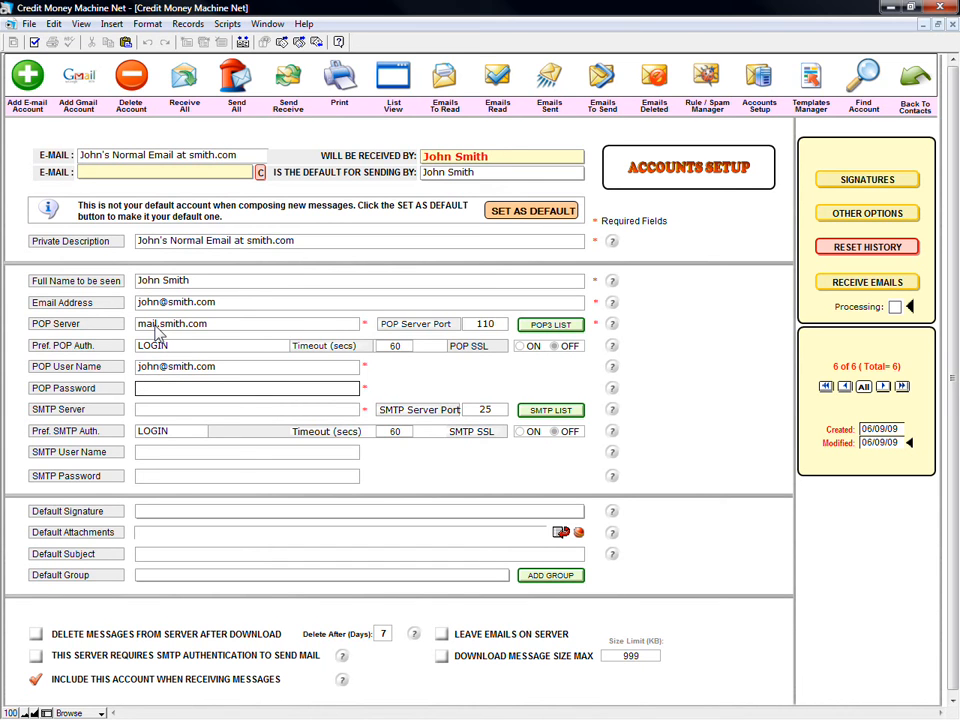
{"action": "key", "text": "Tab"}
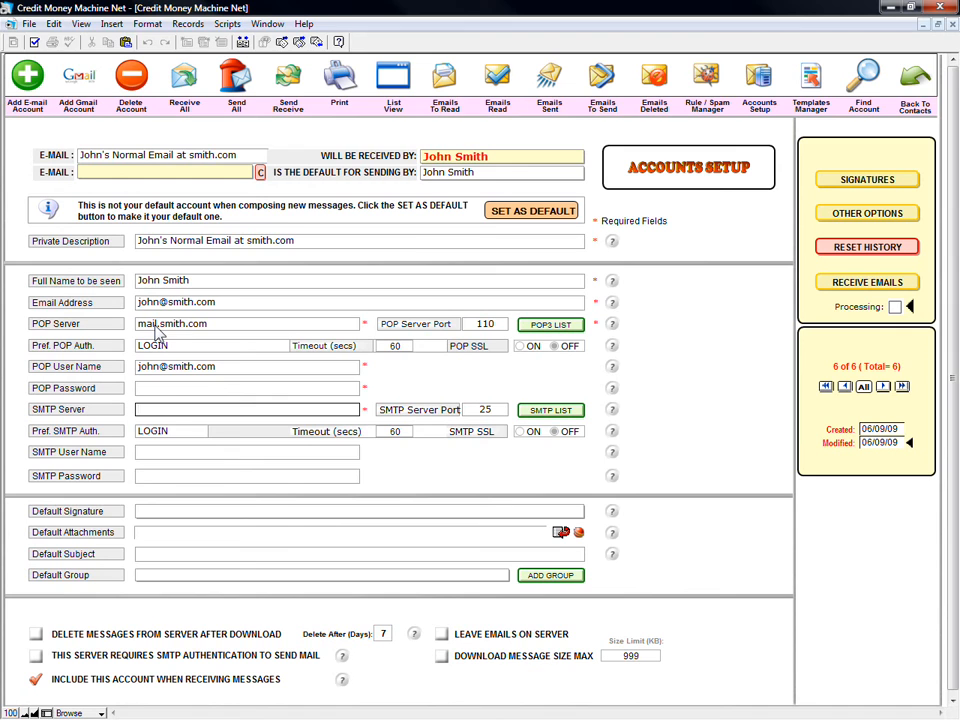
- Set the SMTP server to mail.smith.com with the account's e-mail address as user name
{"action": "type", "text": "mail.smith.com"}
{"action": "key", "text": "Tab"}
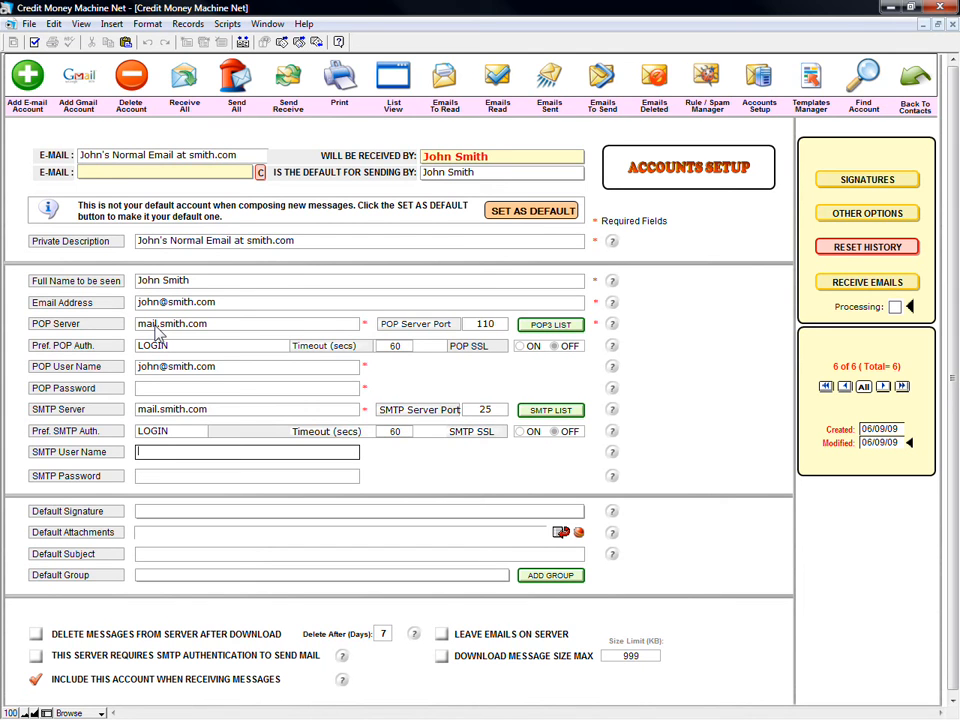
{"action": "key", "text": "Tab"}
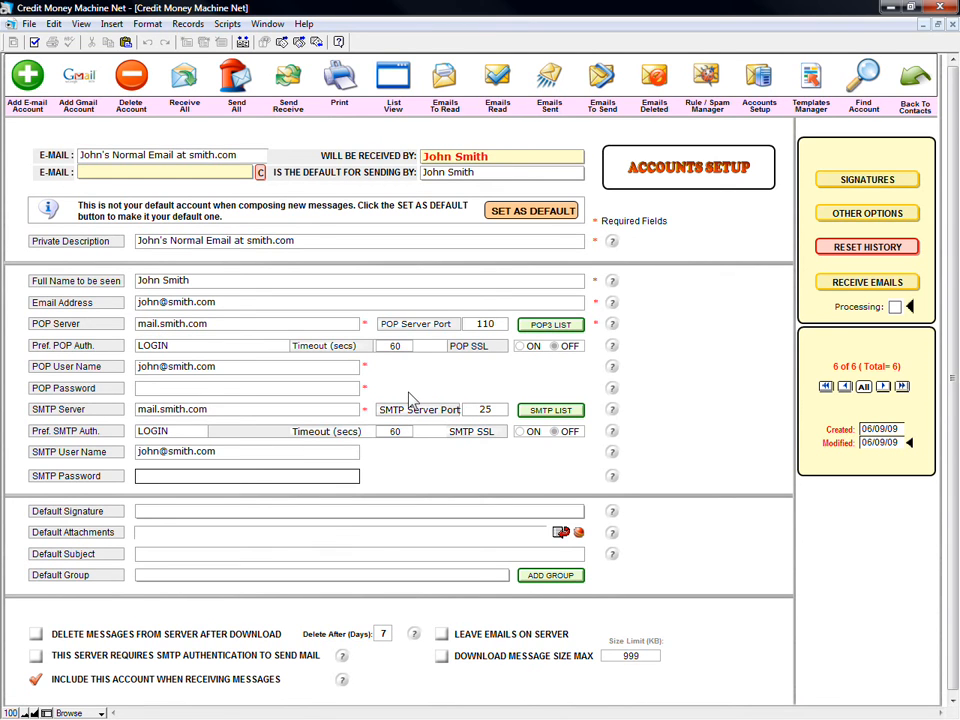
- Turn on POP and SMTP SSL, keep ports 110 and 25, and require SMTP authentication
{"action": "left_click", "coordinate": [520, 346]}
{"action": "left_click", "coordinate": [520, 432]}
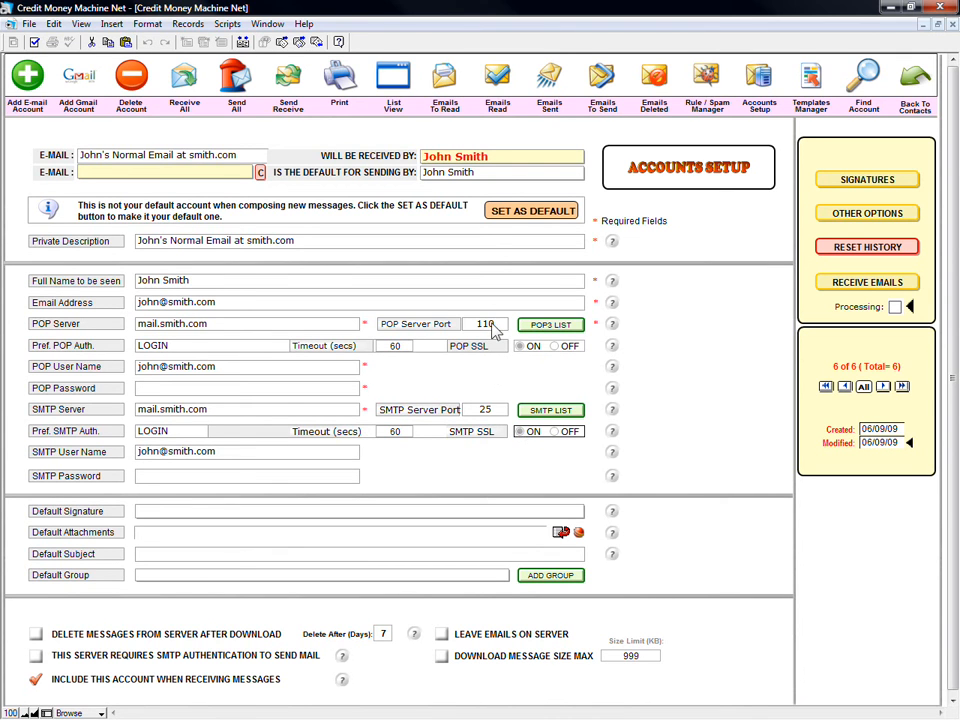
{"action": "left_click", "coordinate": [488, 326]}
{"action": "left_click", "coordinate": [485, 413]}
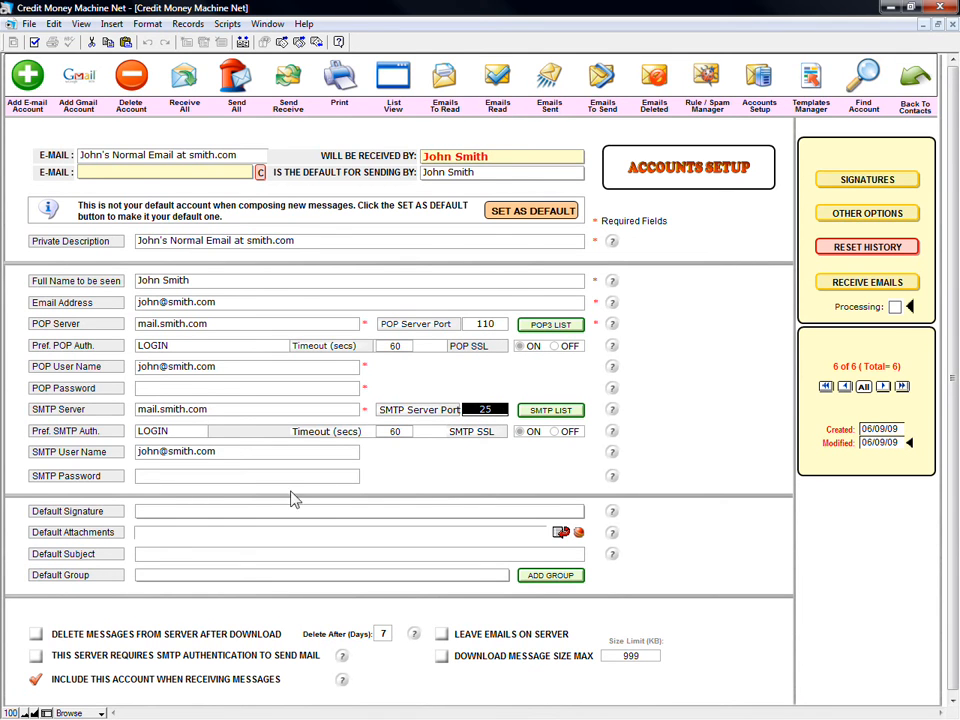
{"action": "left_click", "coordinate": [102, 610]}
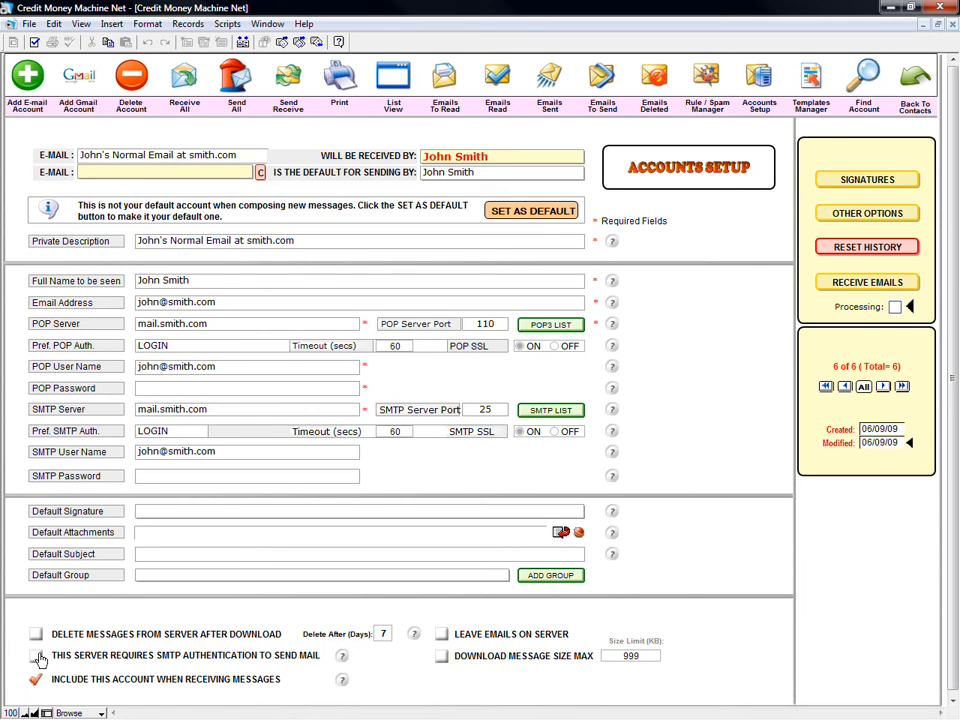
{"action": "left_click", "coordinate": [39, 660]}
- Select the newly created account from the E-MAIL account dropdown
{"action": "left_click", "coordinate": [228, 180]}
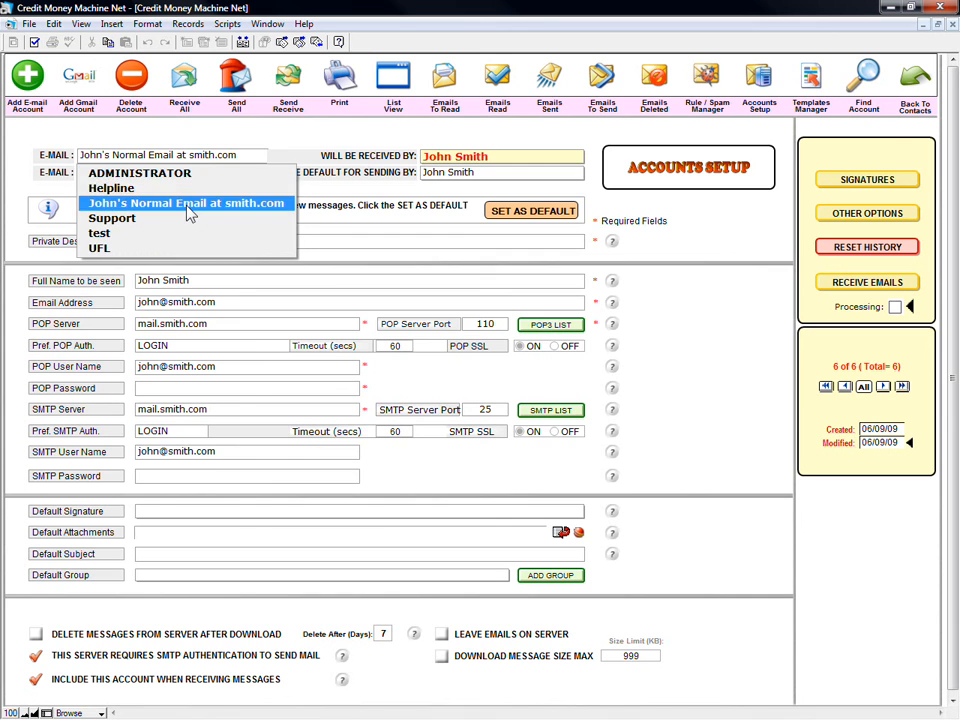
{"action": "left_click", "coordinate": [189, 209]}
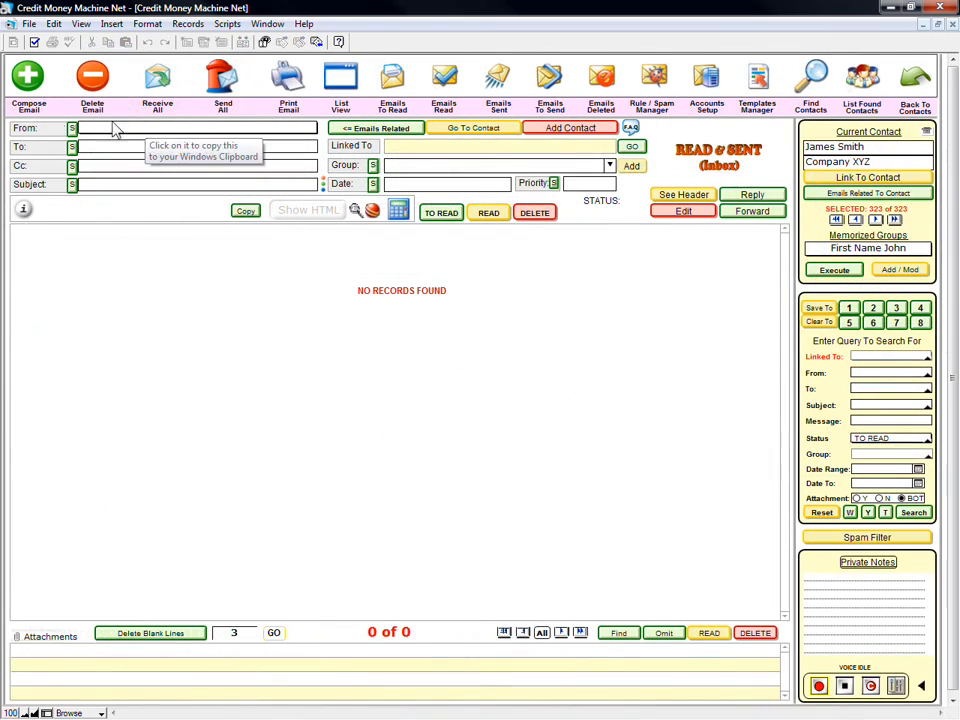
- Compose an e-mail from Helpline with subject 'Test' and a short body, then view the Emails To Send queue
{"action": "left_click", "coordinate": [31, 76]}
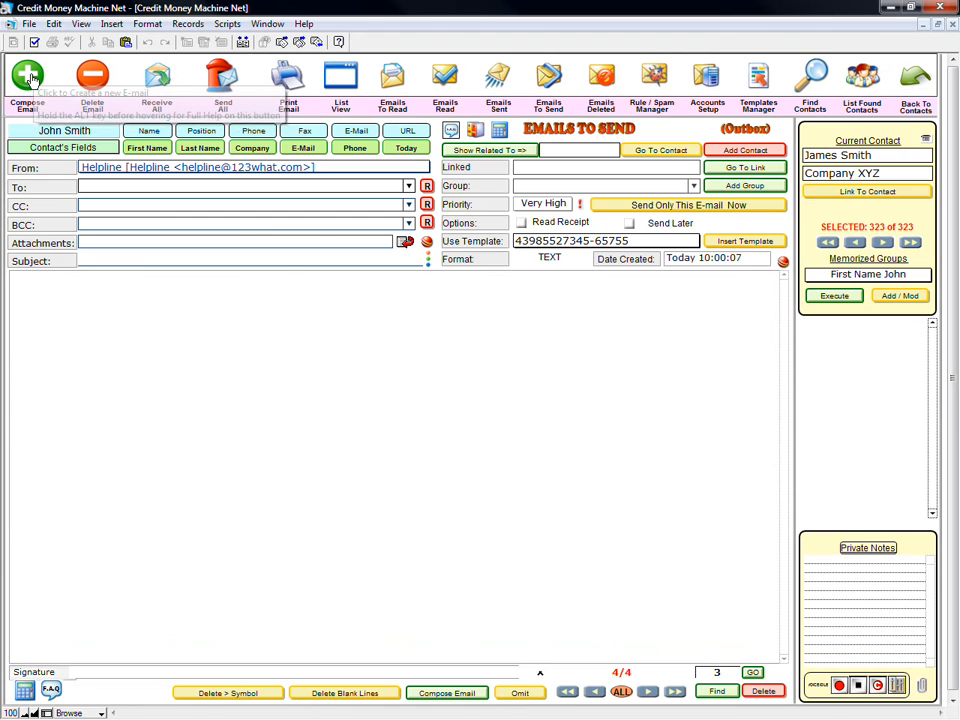
{"action": "left_click", "coordinate": [106, 171]}
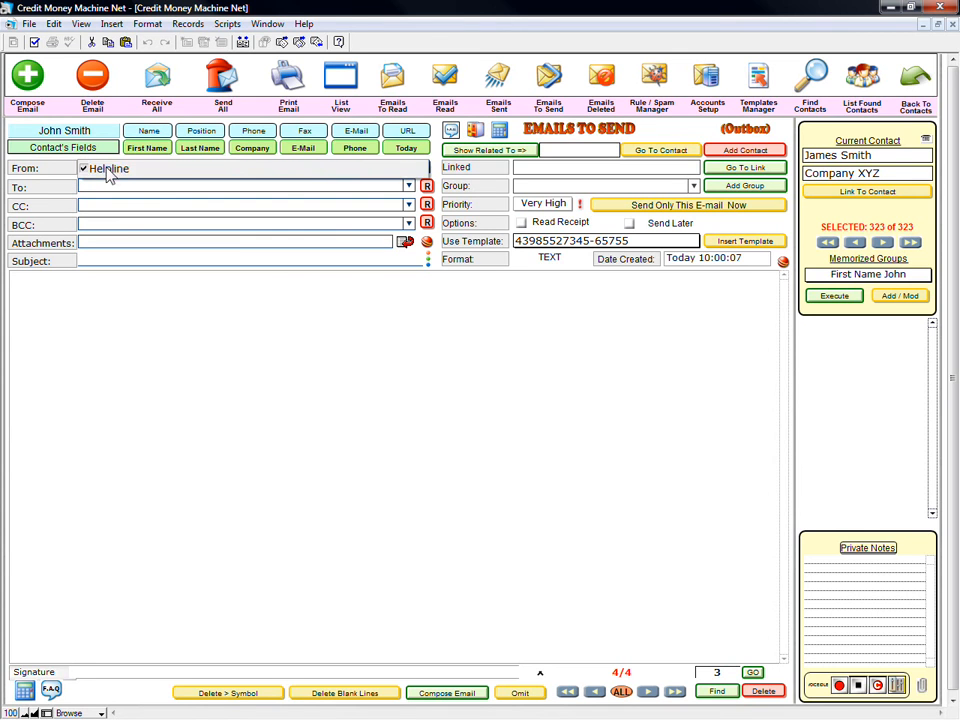
{"action": "left_click", "coordinate": [100, 170]}
{"action": "left_click", "coordinate": [97, 186]}
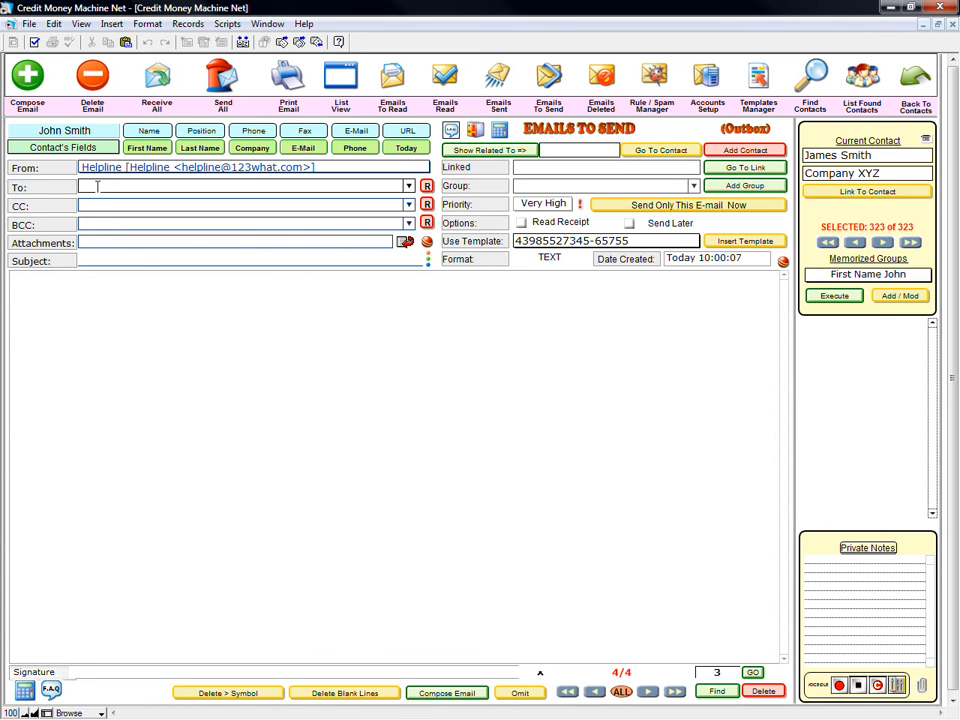
{"action": "key", "text": "Tab"}
{"action": "type", "text": "Test"}
{"action": "key", "text": "Tab"}
{"action": "type", "text": "te"}
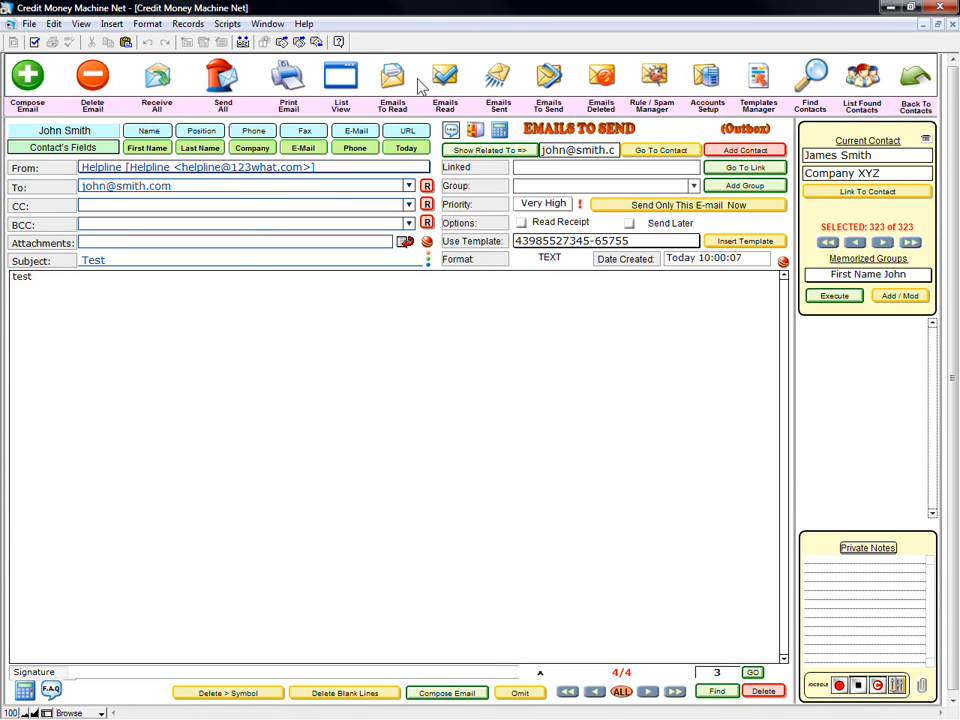
{"action": "left_click", "coordinate": [551, 83]}
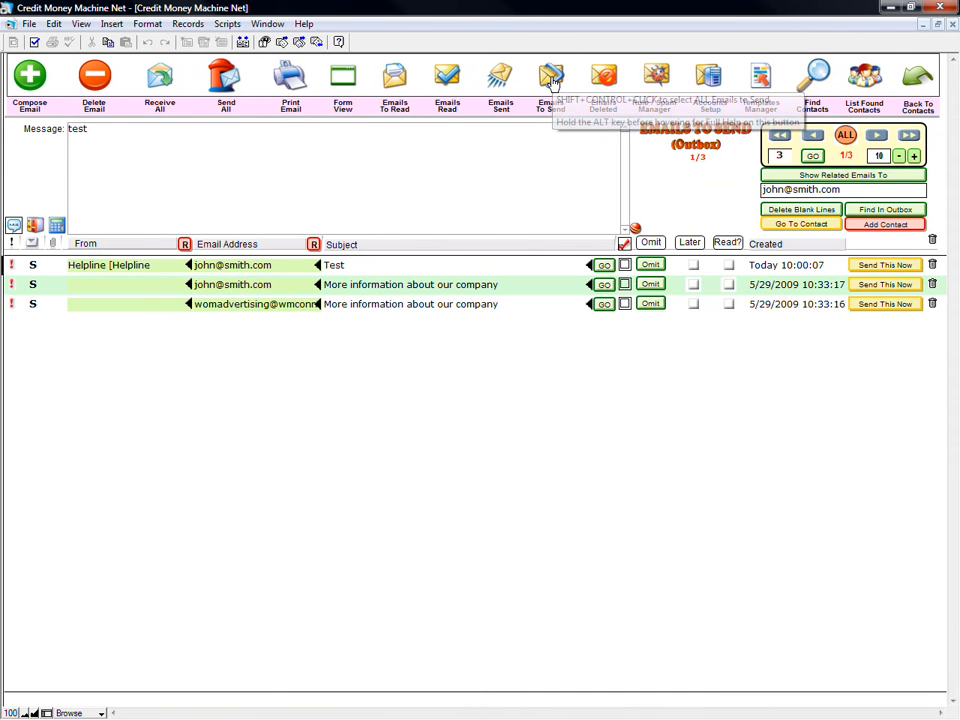